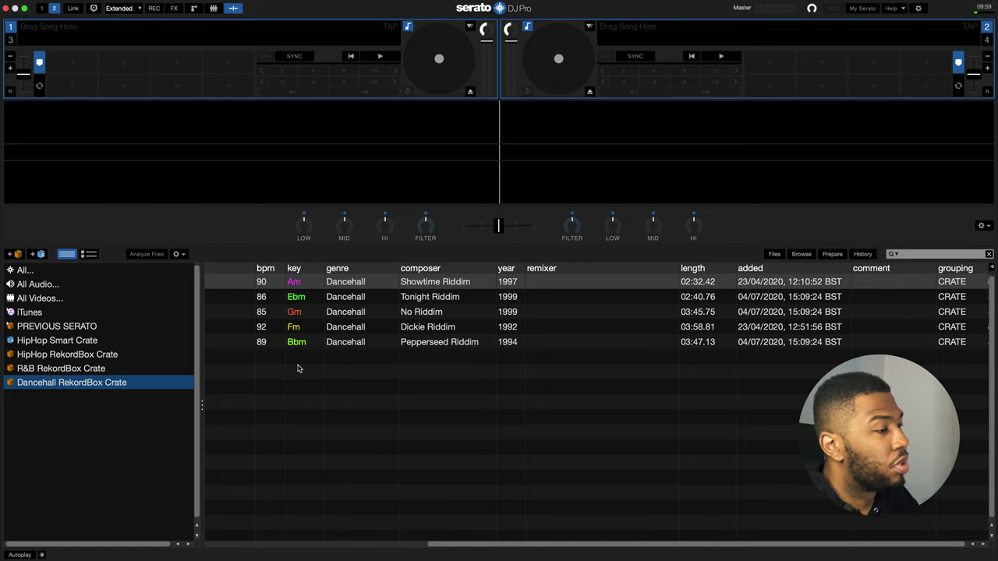
- Browse the HipHop, R&B and Dancehall RekordBox crates in Serato, returning to HipHop
click(60, 356)
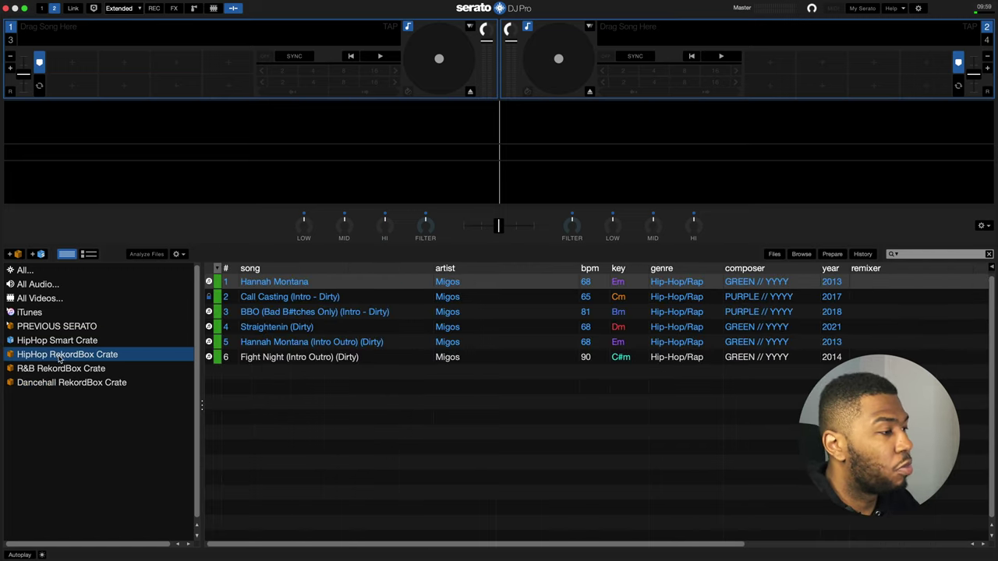
click(60, 369)
click(49, 383)
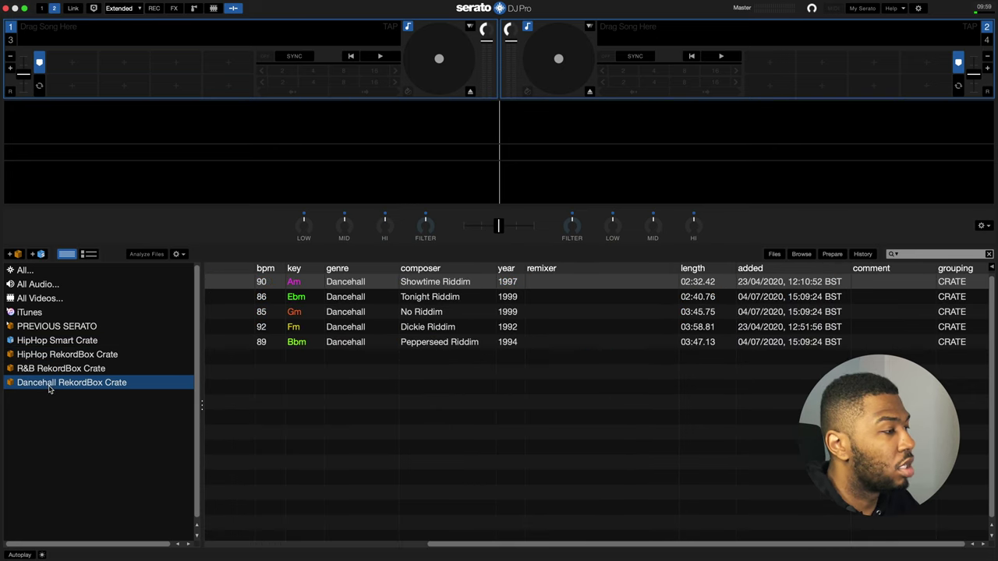
click(83, 355)
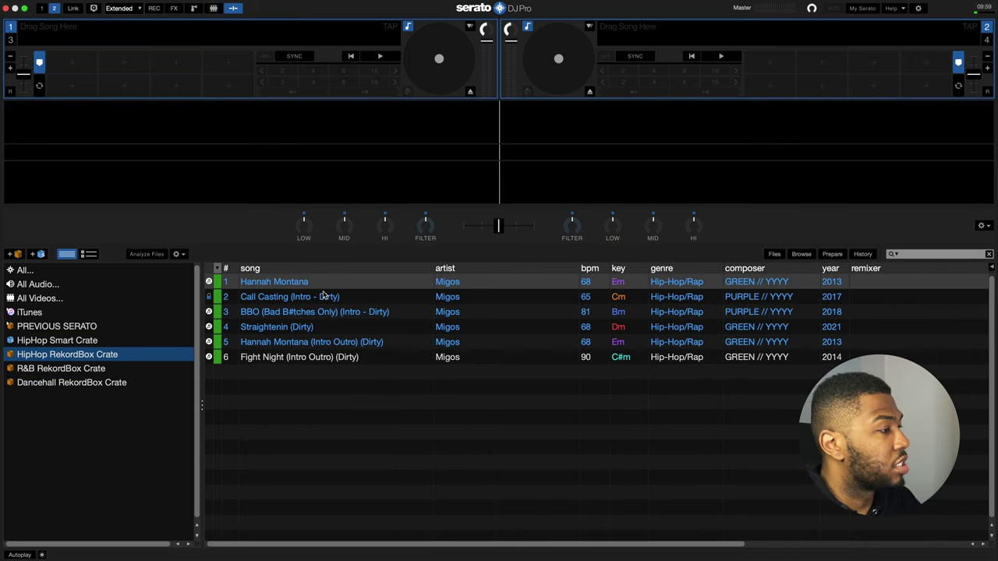
- Load the Migos track BBO (Bad B#tches Only) (Intro - Dirty) onto deck 1
key(shift+Left)
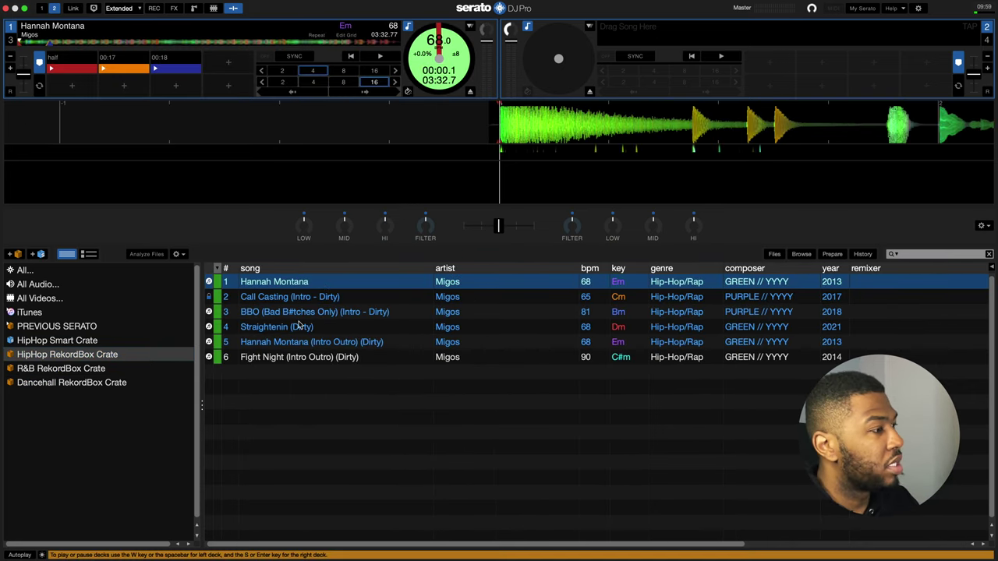
click(299, 310)
key(shift+Left)
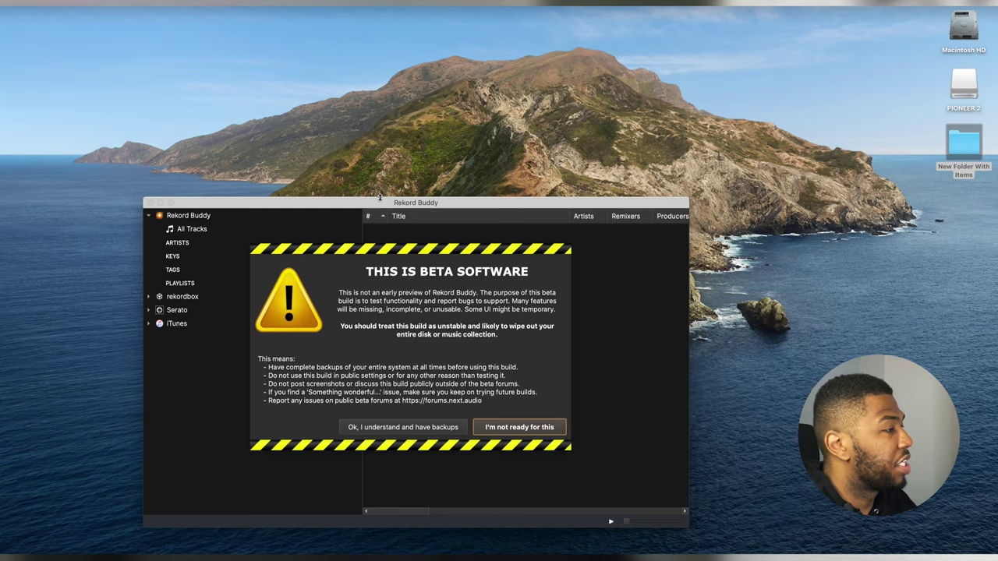
- Drag the Rekord Buddy window up the desktop into view
drag(380, 198, 377, 69)
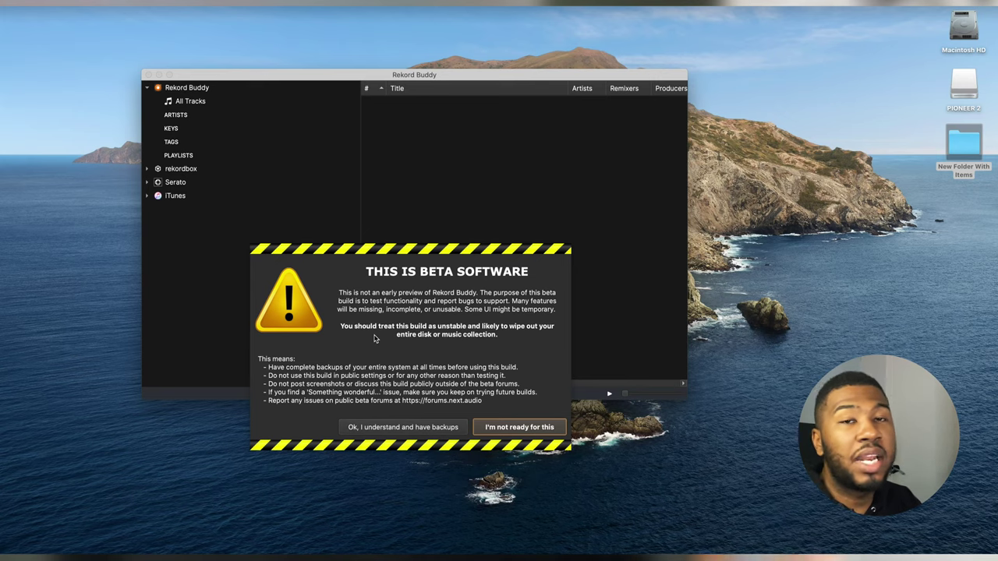
- Accept the beta warning and expand Serato's PLAYLISTS to reveal its crates
click(394, 433)
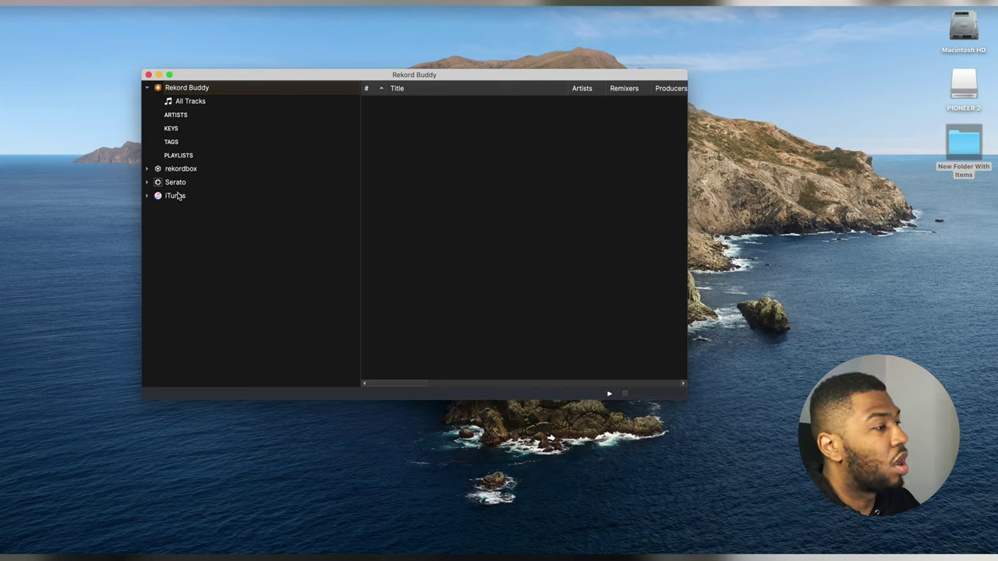
click(147, 183)
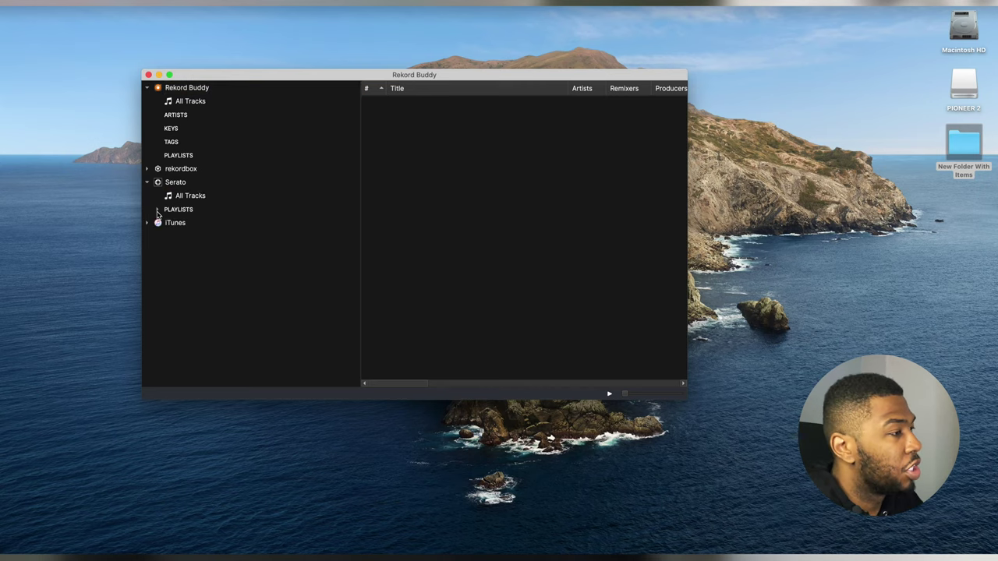
click(157, 209)
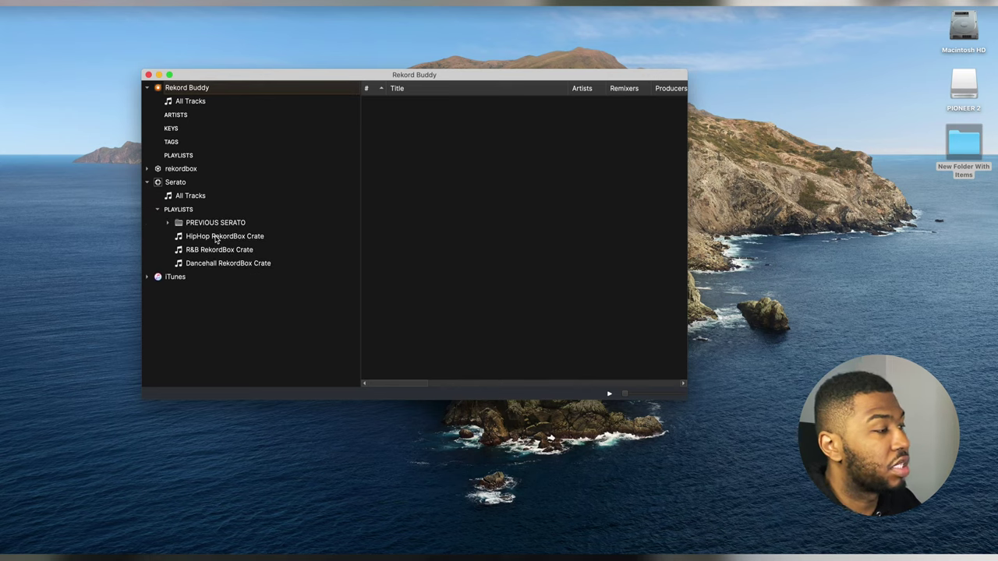
- Preview the HipHop and Dancehall RekordBox crates, then expand the rekordbox library
click(217, 239)
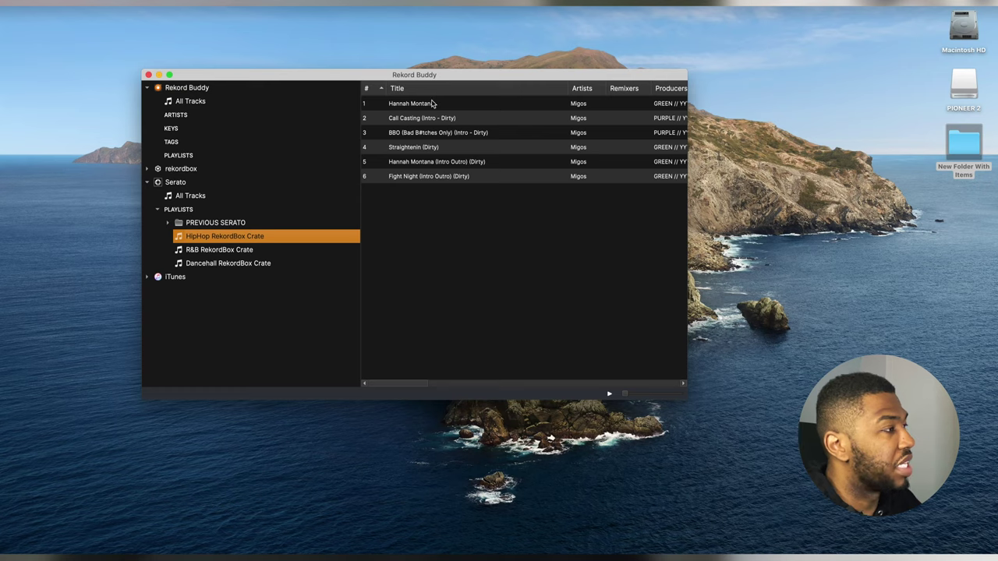
click(235, 249)
click(227, 264)
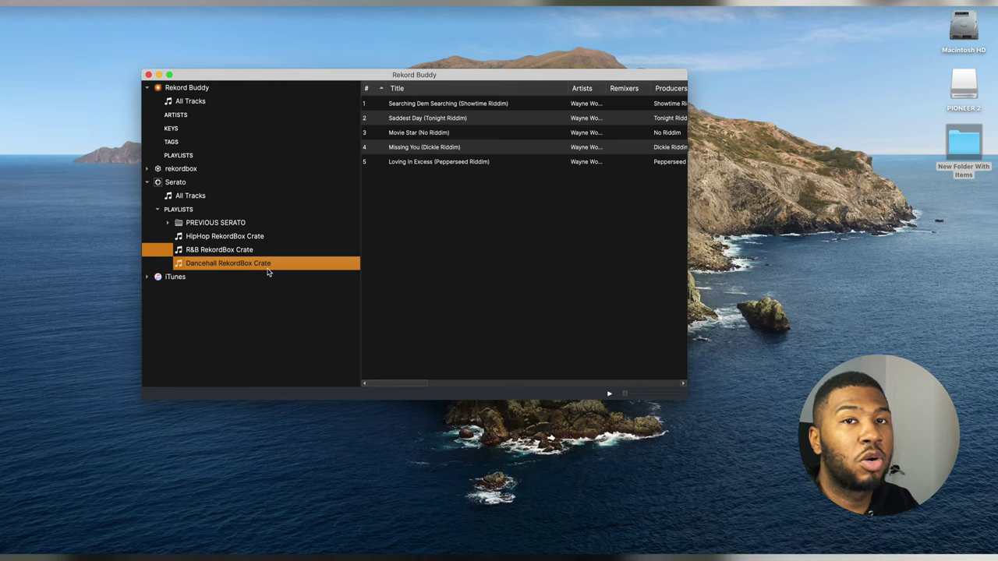
click(147, 169)
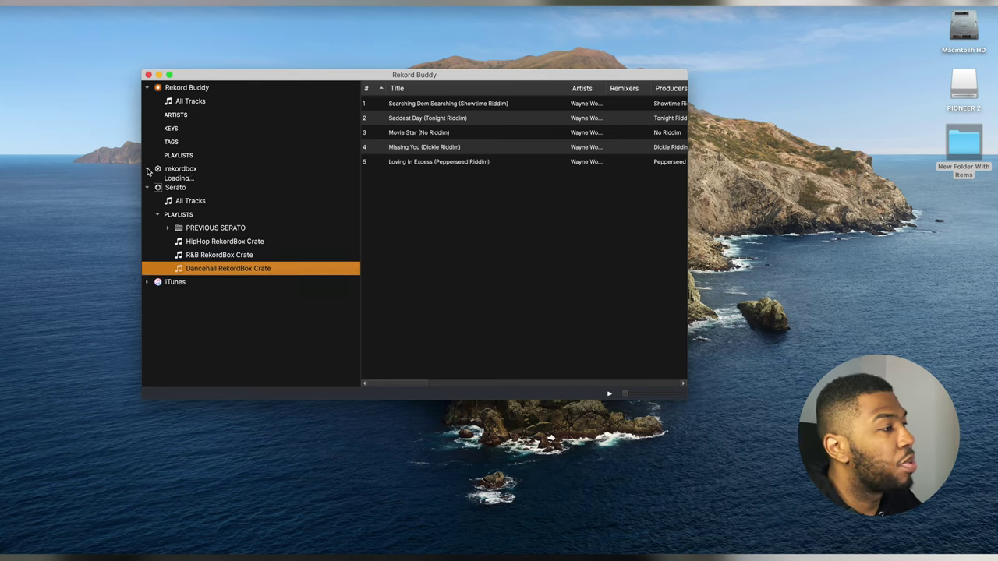
- Drag the HipHop, R&B and Dancehall RekordBox crates from Serato onto rekordbox PLAYLISTS
click(178, 196)
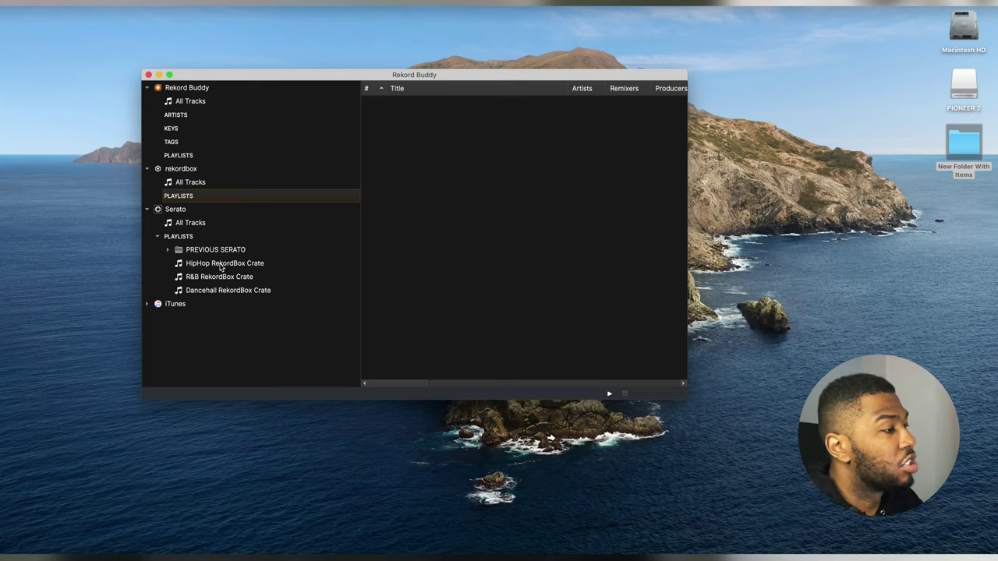
drag(221, 267, 218, 197)
drag(246, 274, 219, 198)
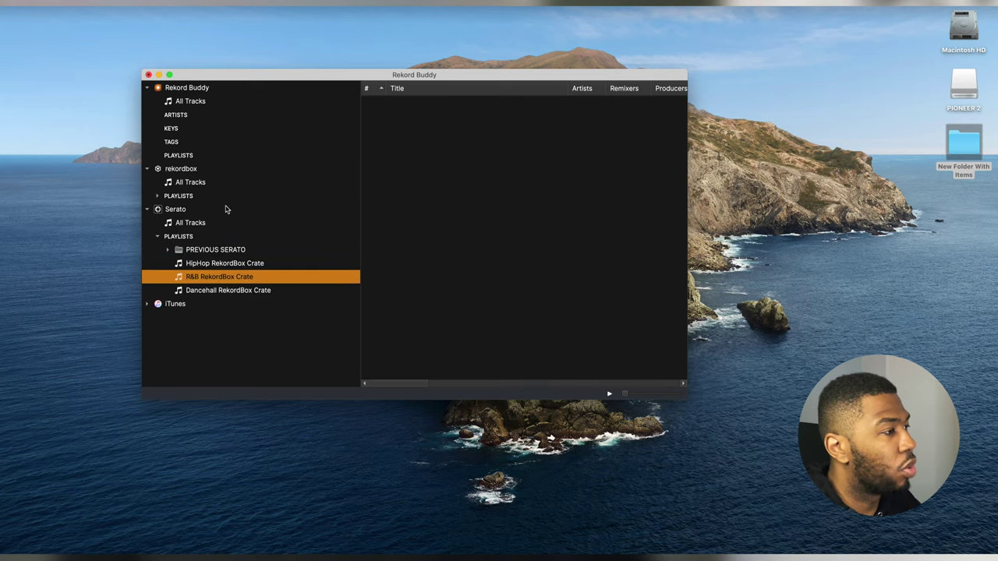
drag(221, 291, 150, 197)
click(156, 196)
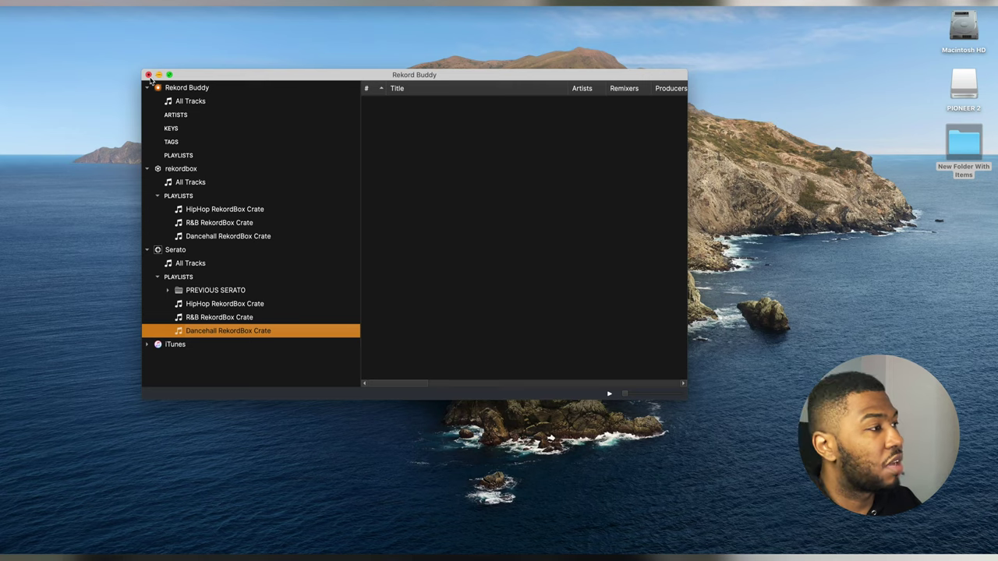
- Quit Rekord Buddy with its red close button
click(148, 75)
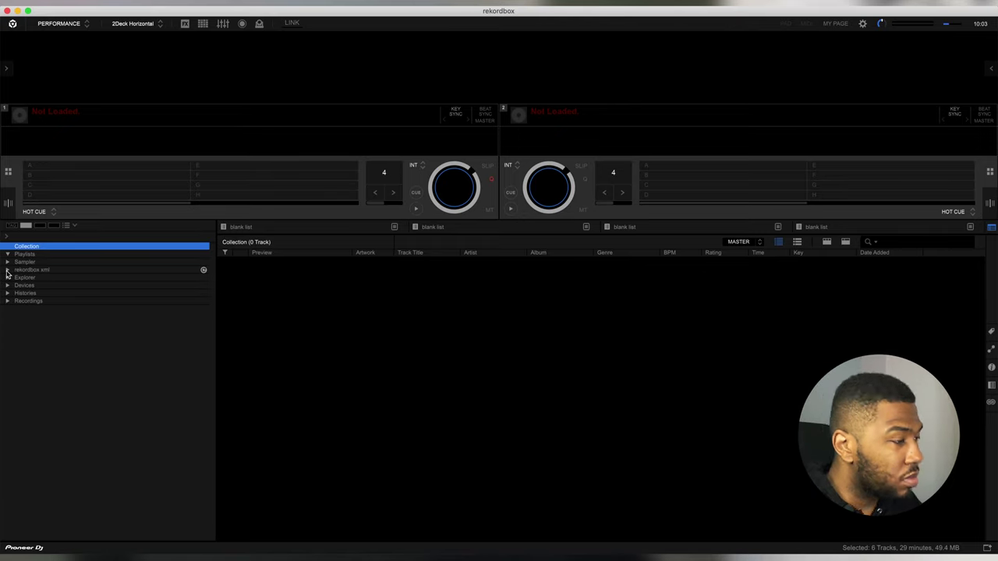
- Expand rekordbox xml and preview the HipHop, R&B and Dancehall RekordBox crates
click(7, 270)
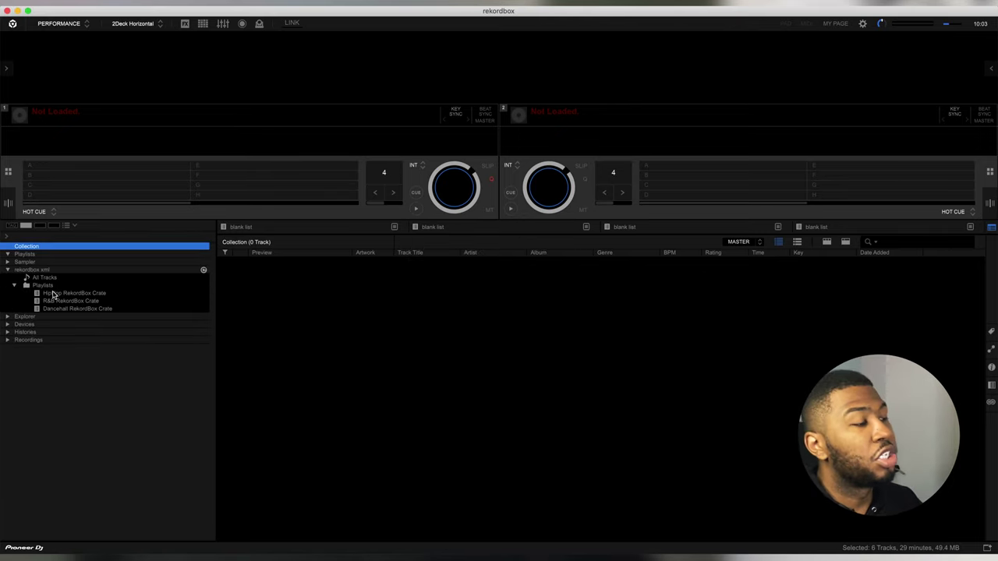
click(55, 293)
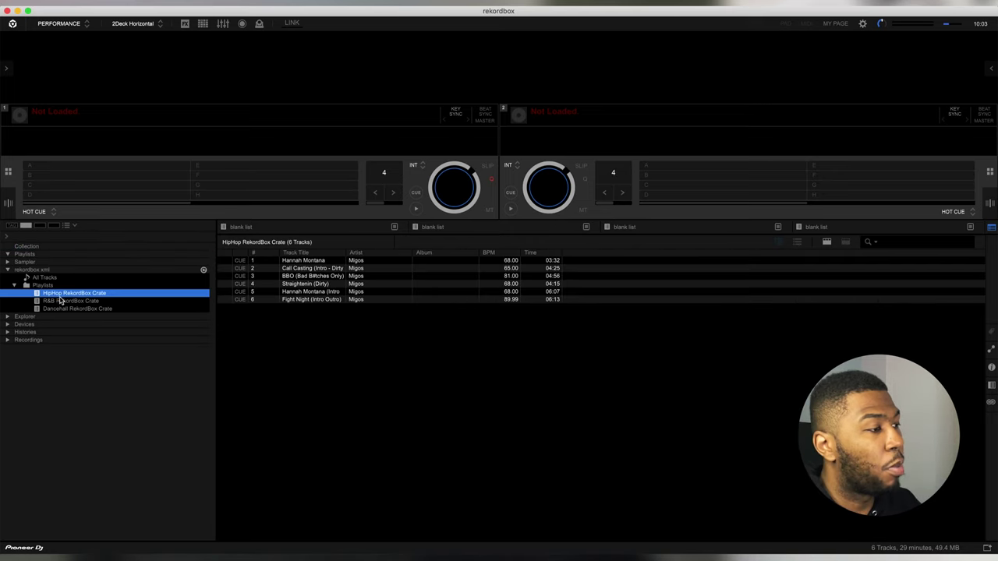
click(63, 301)
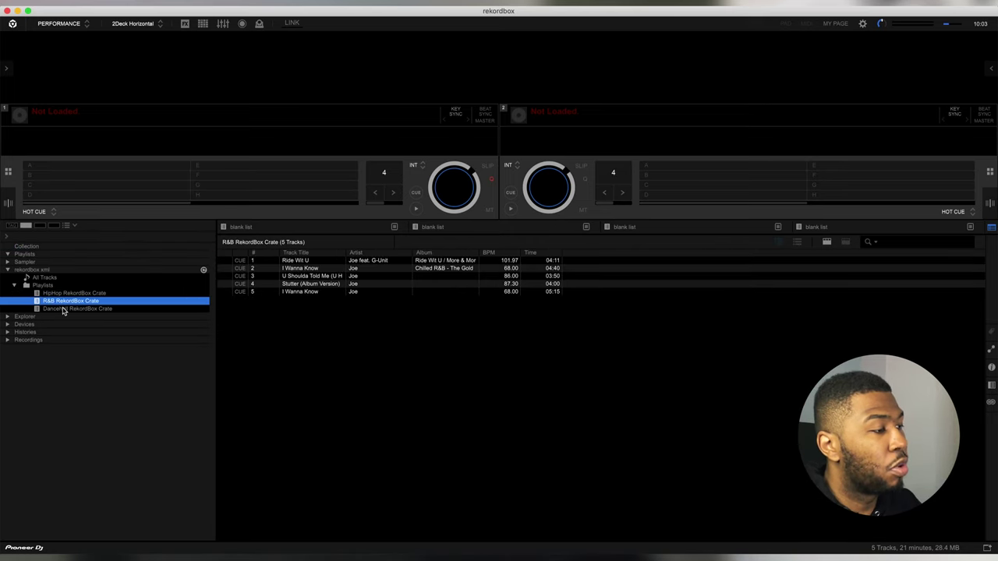
click(64, 309)
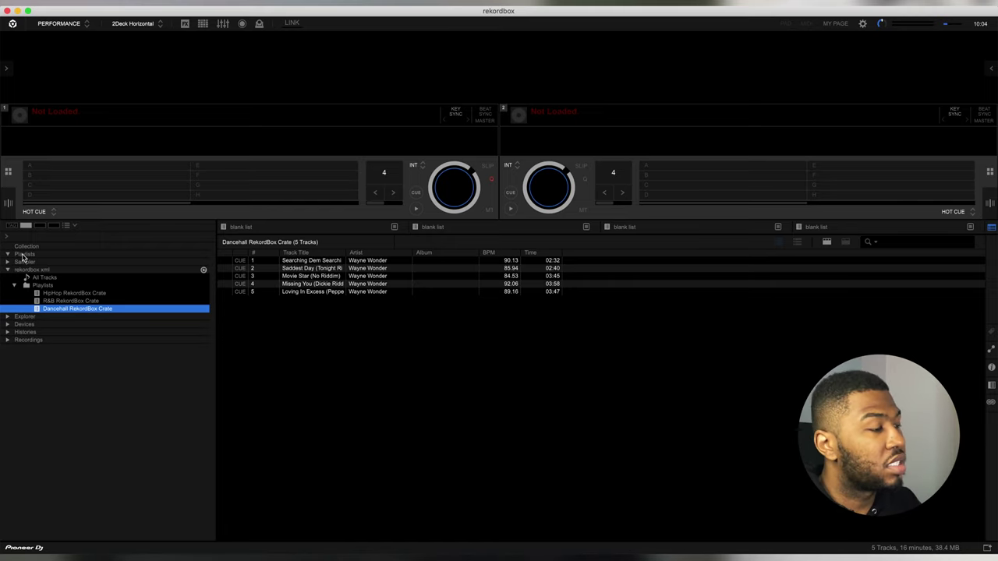
- Drag the HipHop, R&B and Dancehall crates from rekordbox xml into the collection's Playlists
drag(62, 299, 56, 256)
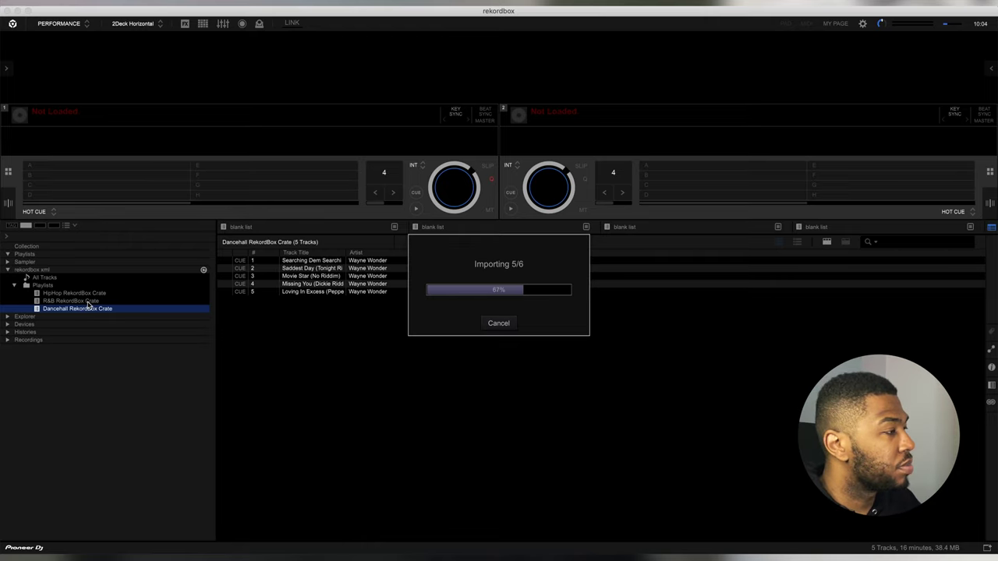
drag(57, 311, 46, 255)
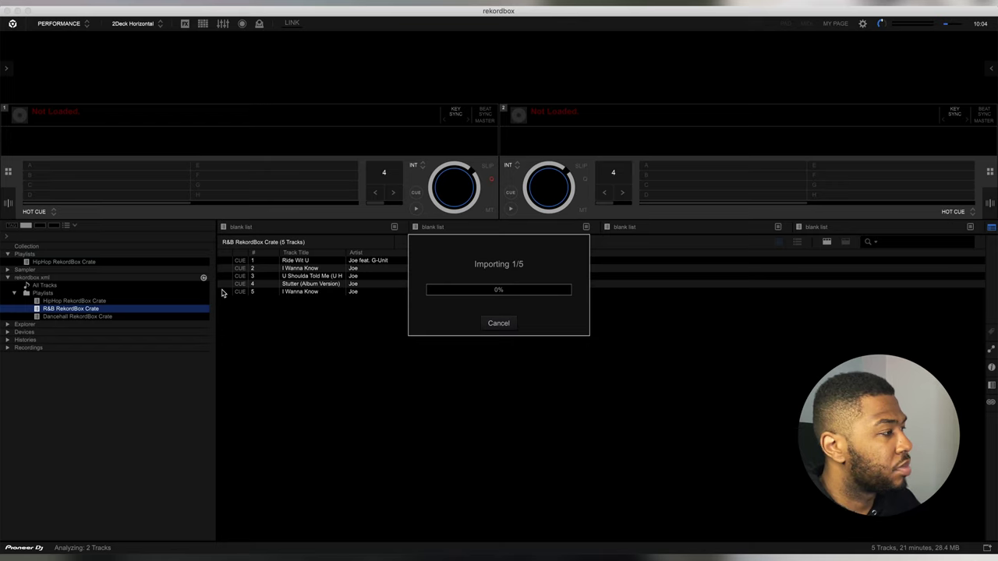
drag(63, 324, 66, 255)
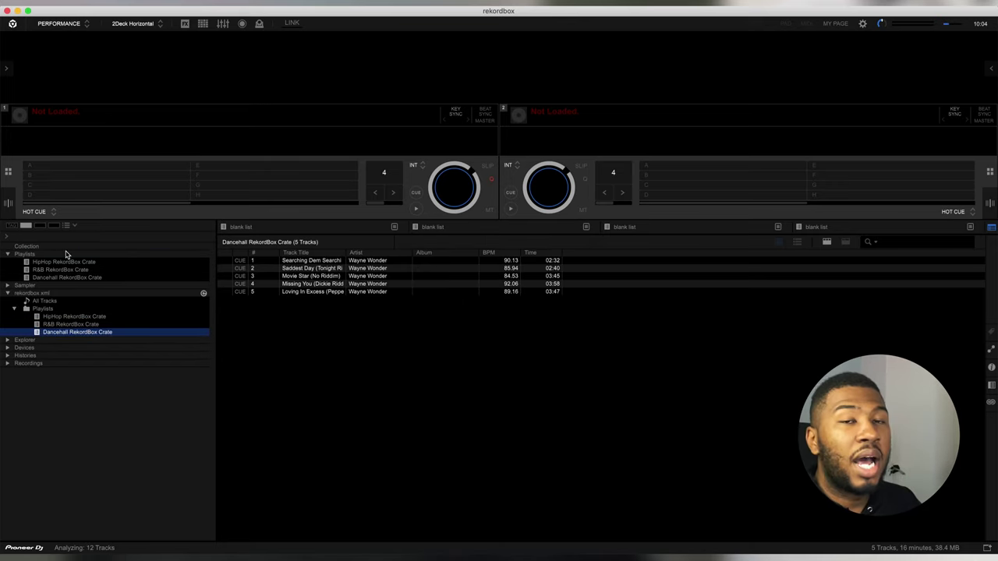
click(32, 254)
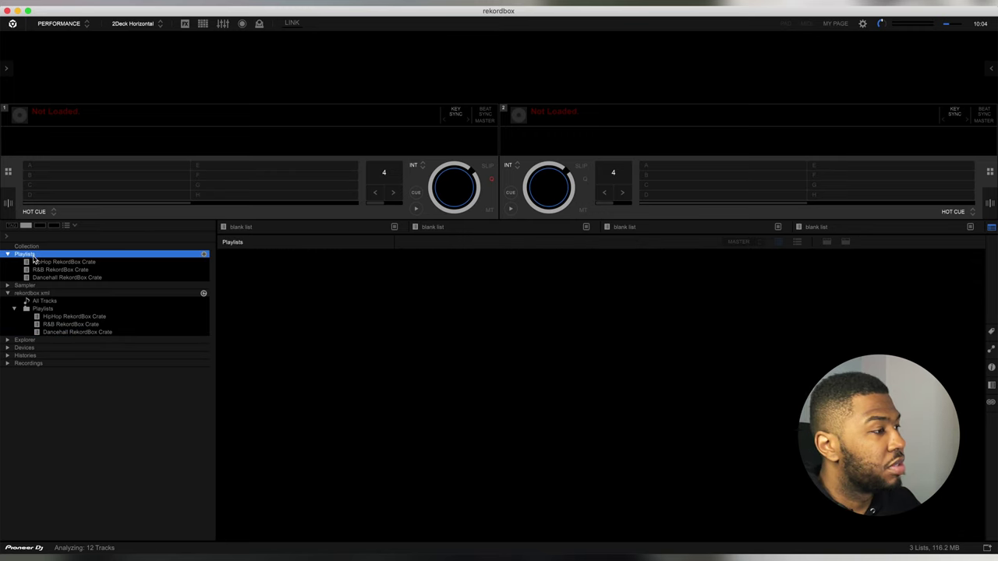
click(70, 262)
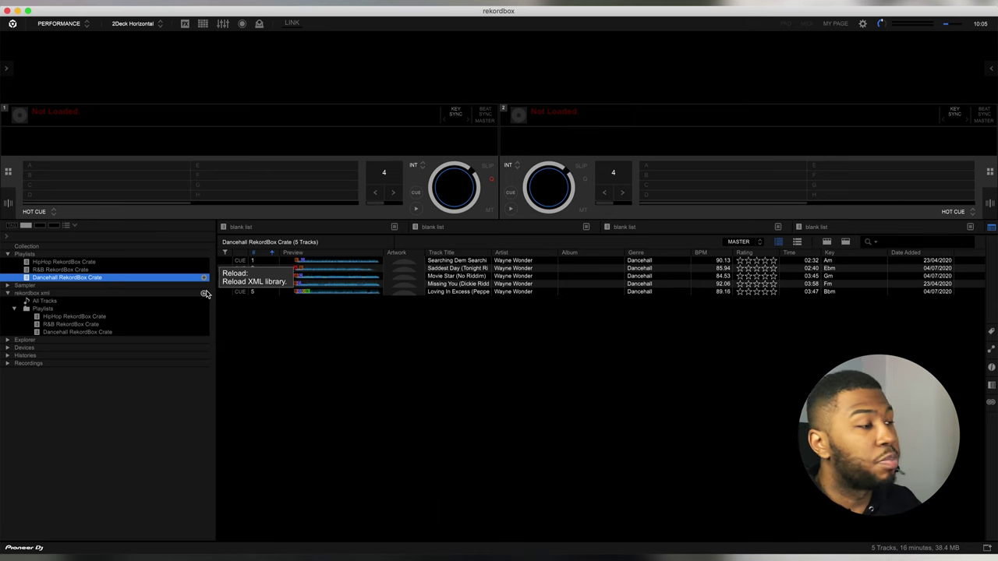
- Export the HipHop, R&B and Dancehall crates onto PIONEER 2, dismissing the hot cue notice
click(7, 348)
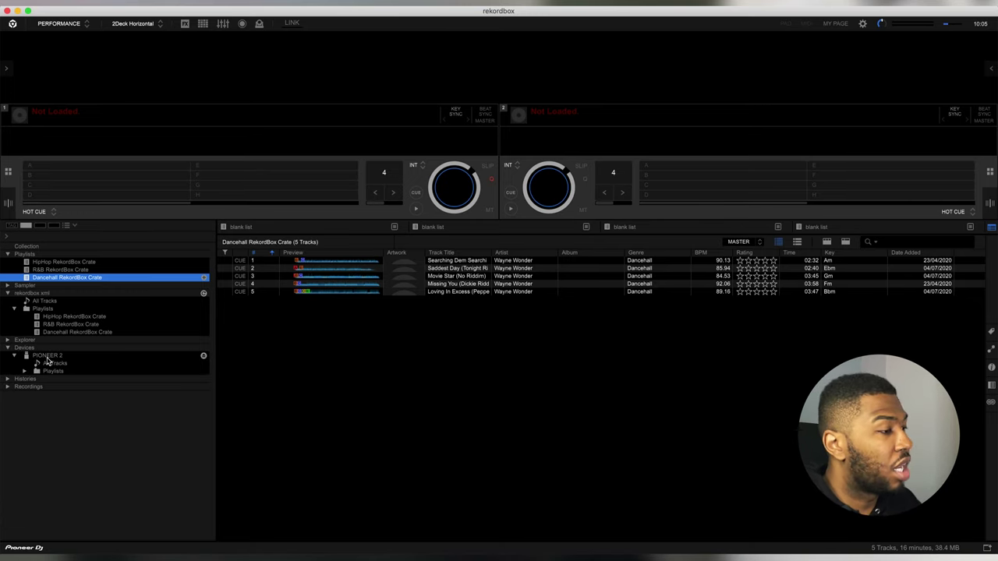
click(51, 263)
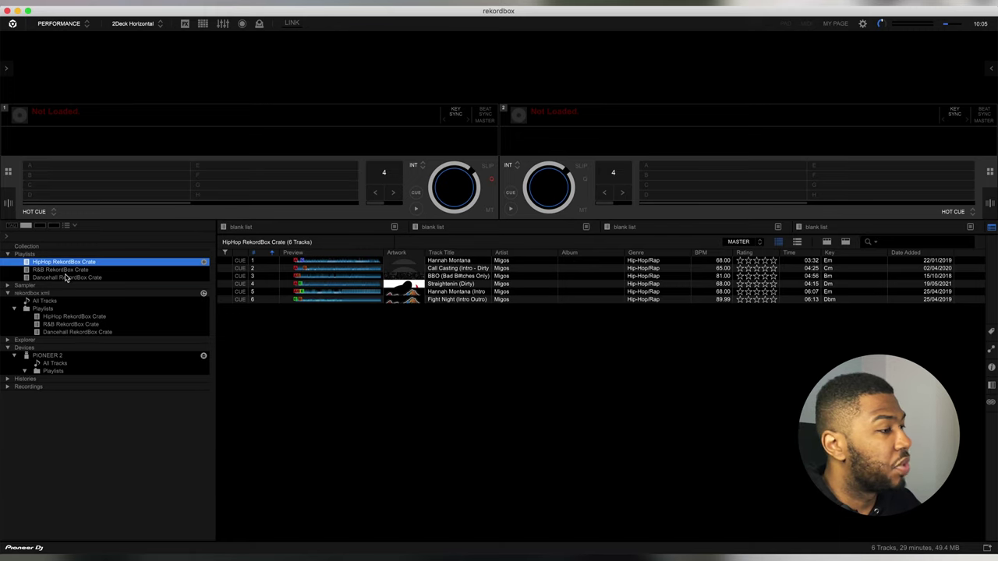
drag(62, 266, 53, 371)
click(502, 364)
drag(66, 279, 57, 375)
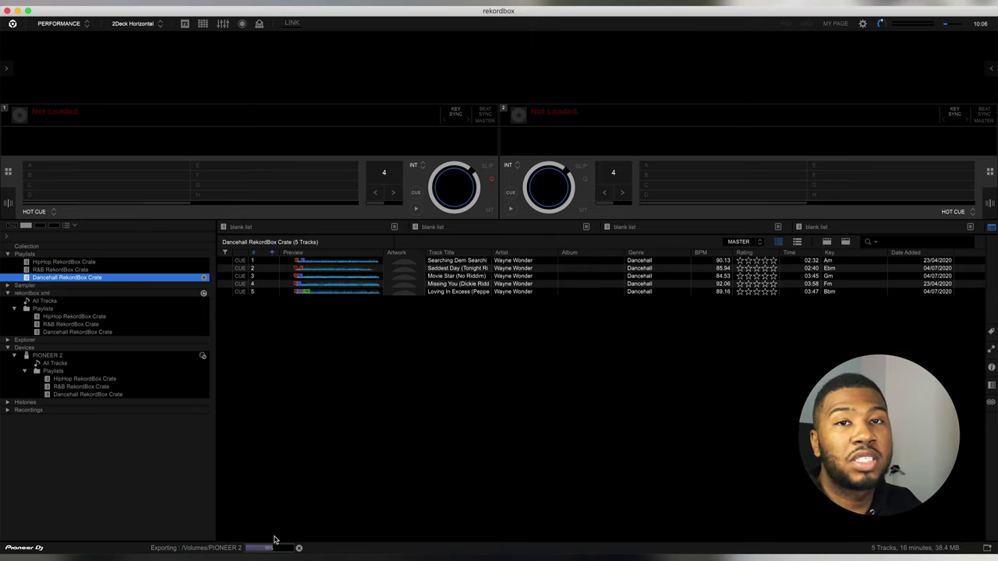
- Load Hannah Montana from PIONEER 2's HipHop RekordBox Crate onto deck 1 and play it
click(61, 374)
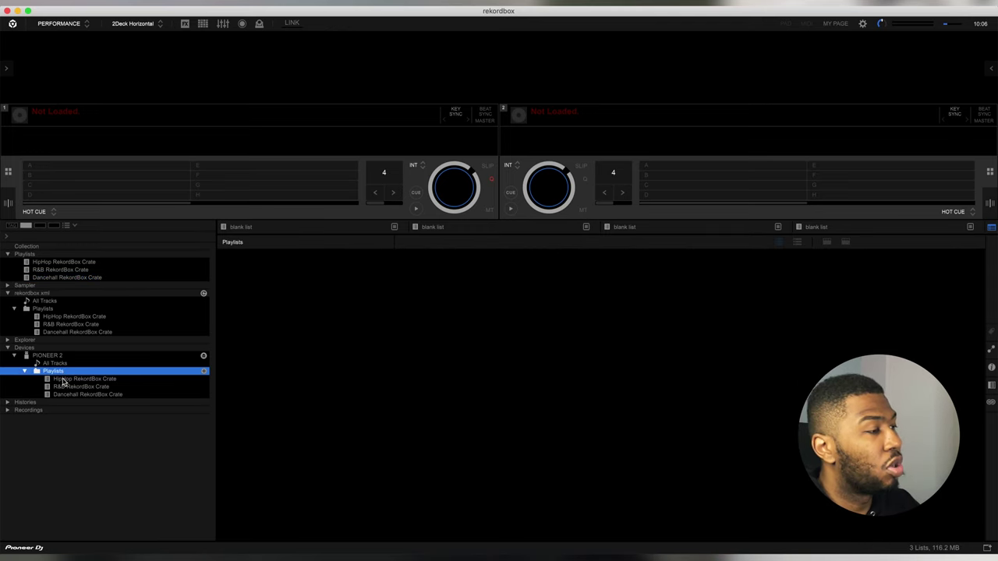
click(64, 379)
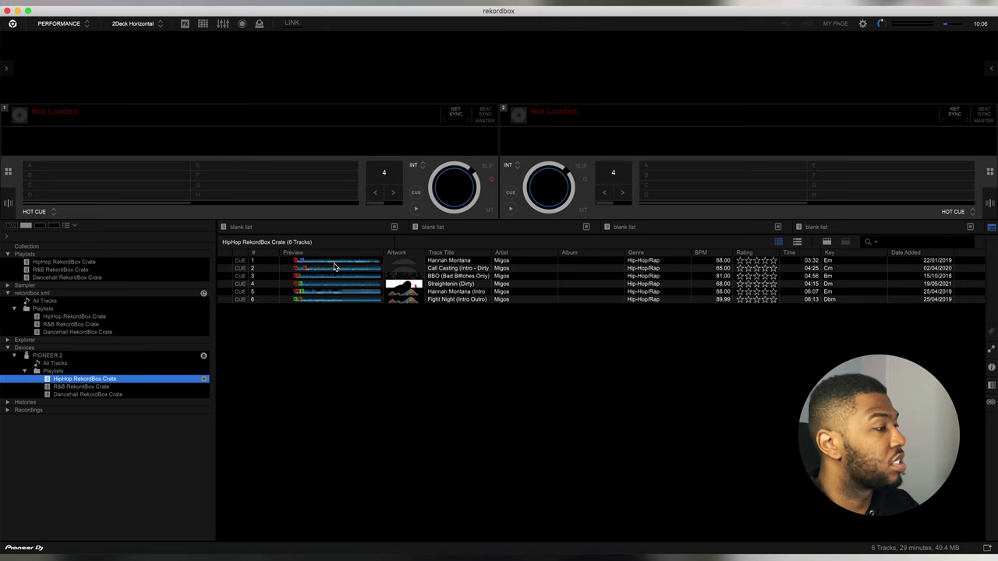
drag(337, 265, 319, 144)
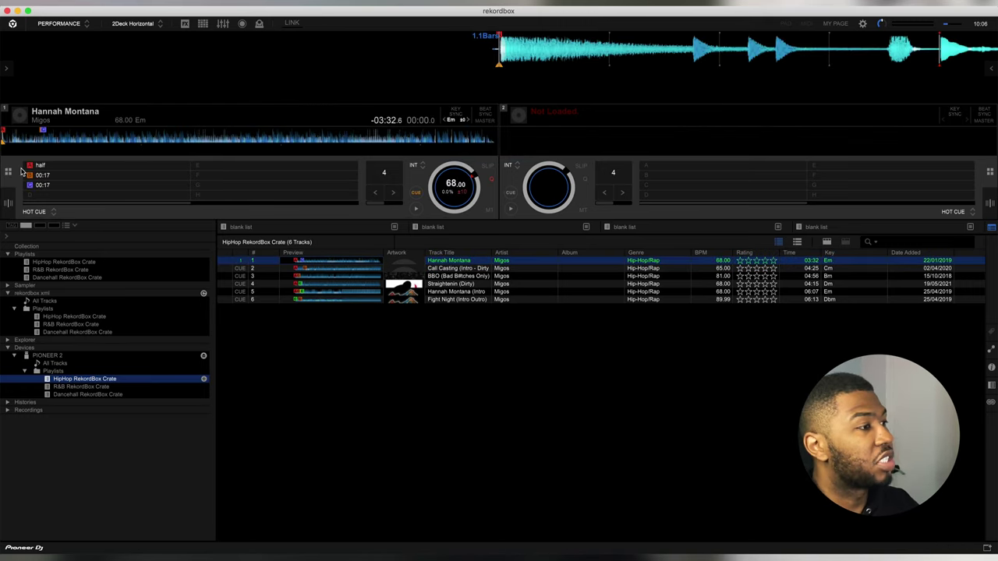
click(416, 209)
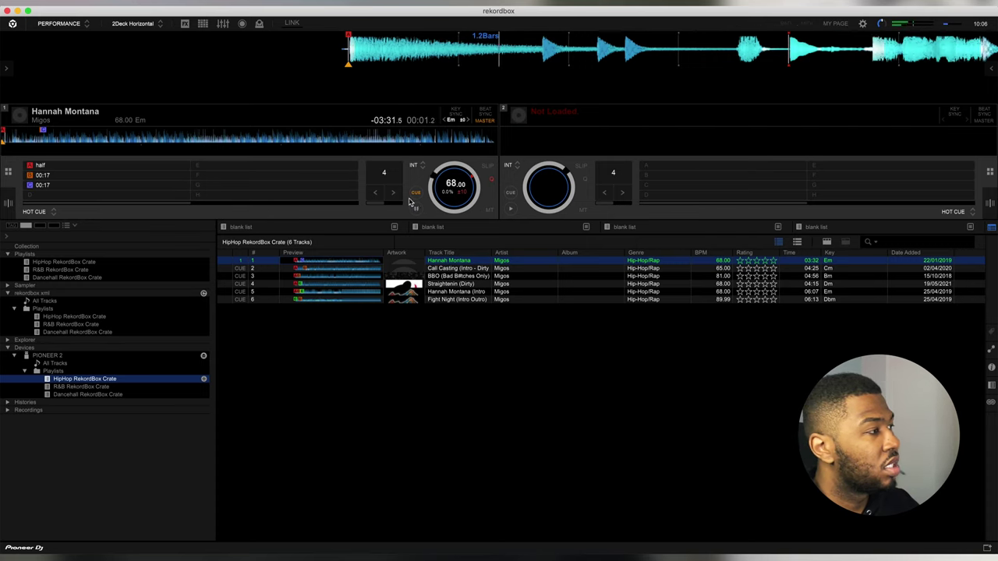
click(307, 277)
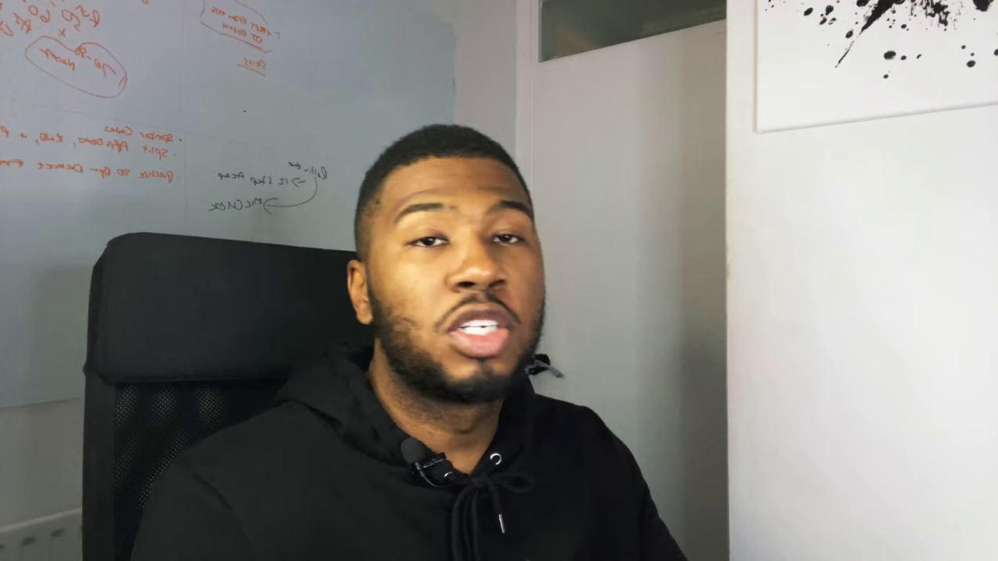